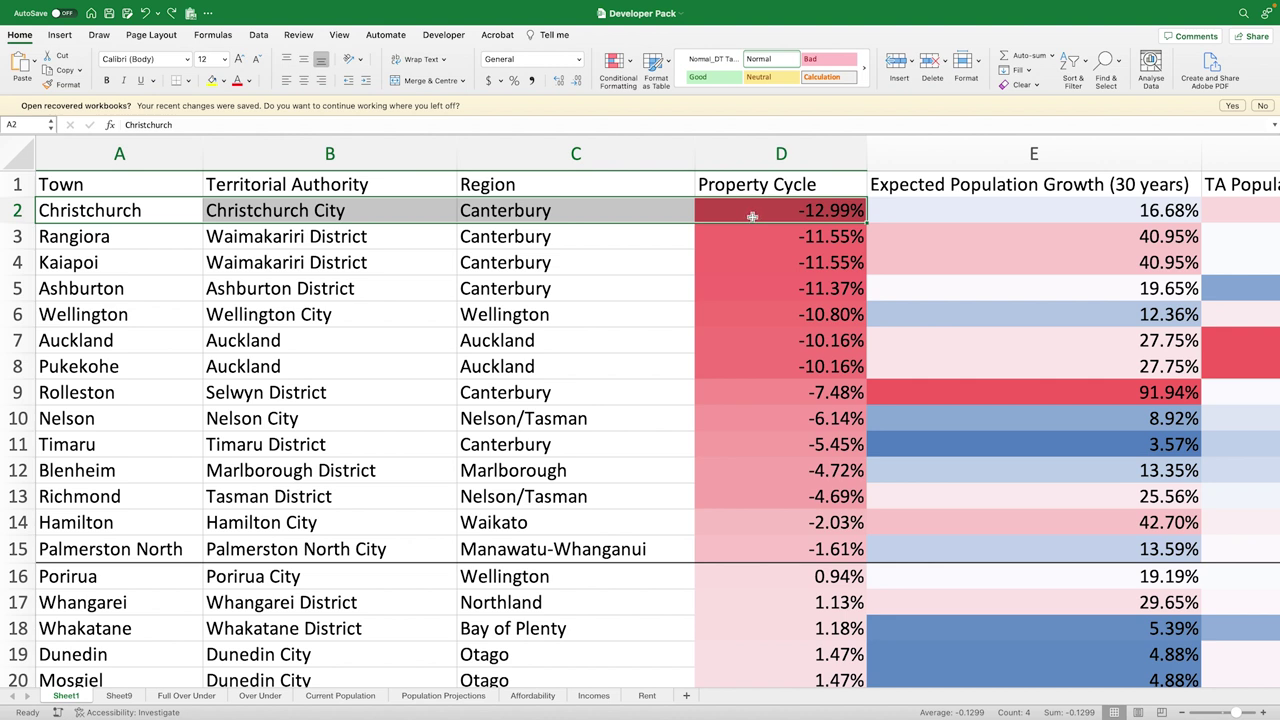
Examine the Property Cycle figures from Christchurch in the first data row down to Tokoroa in row 44.
left_click(758, 210)
scroll(760, 300, "down", 5)
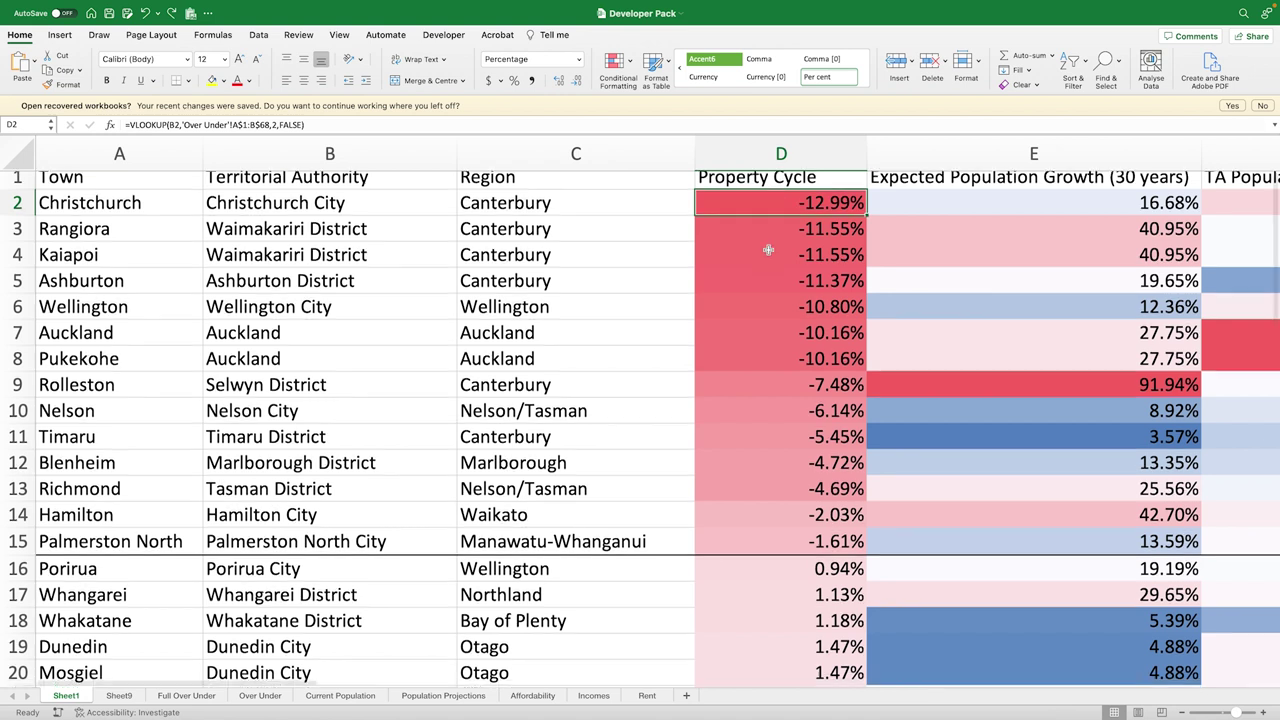
scroll(743, 326, "down", 8)
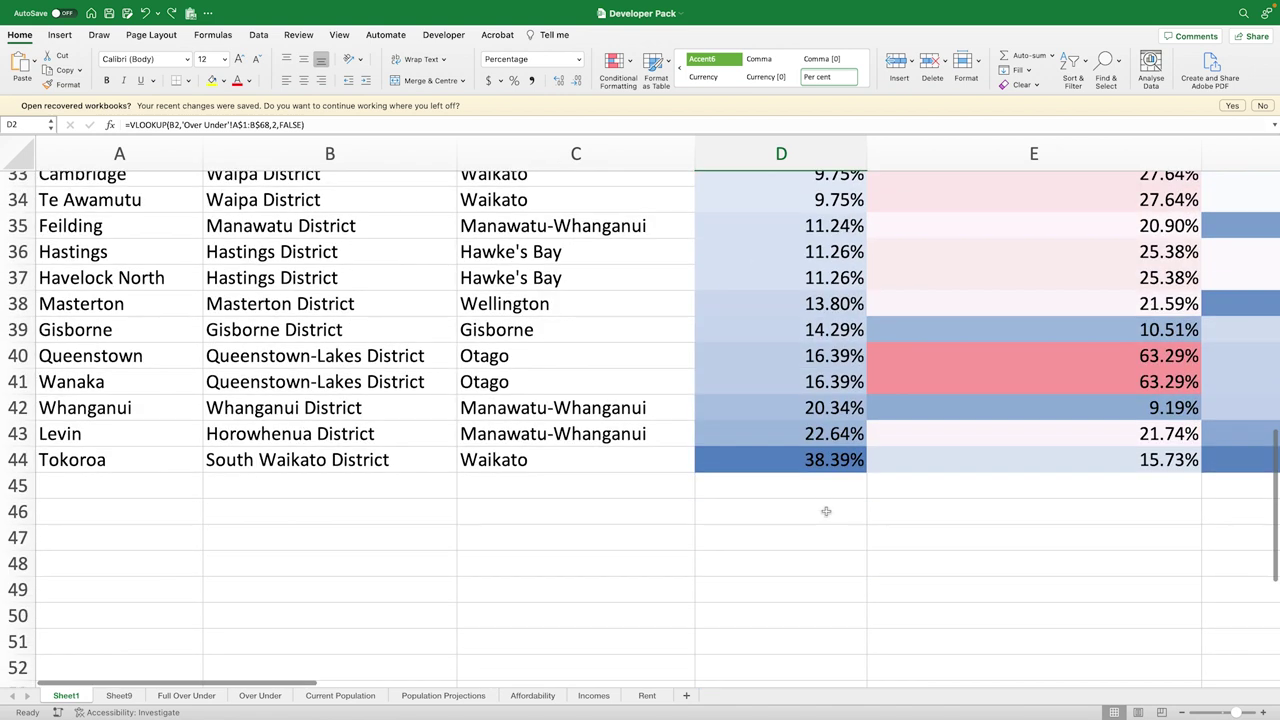
left_click(806, 463)
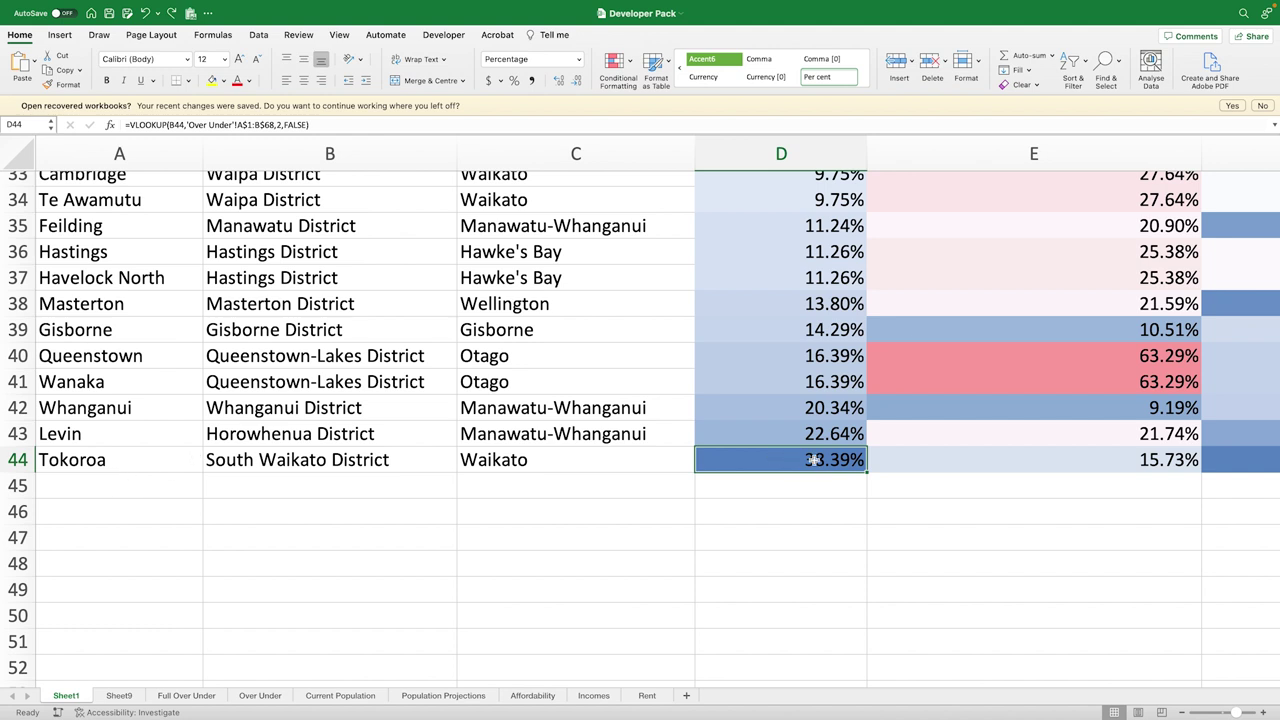
scroll(882, 462, "up", 3)
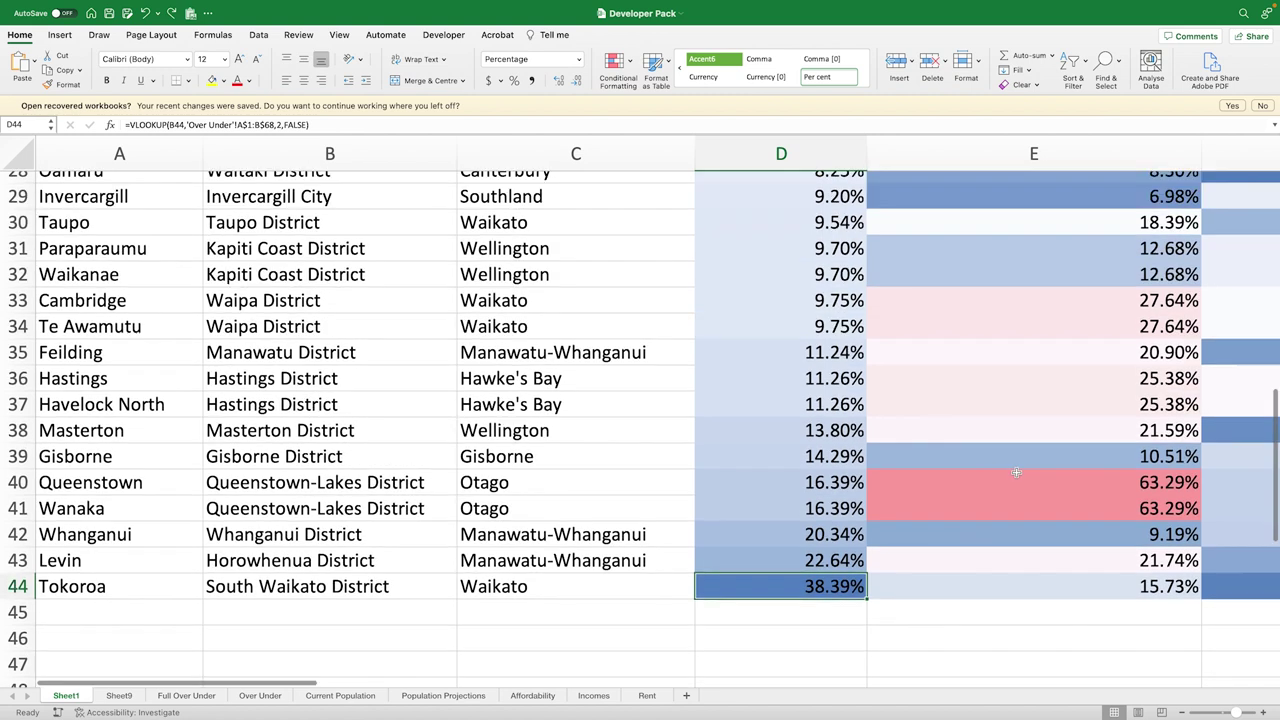
Review the Expected Population Growth (30 years) figures, comparing Tokoroa in row 44 with the other towns up the table.
key("Right")
key("Right")
key("Right")
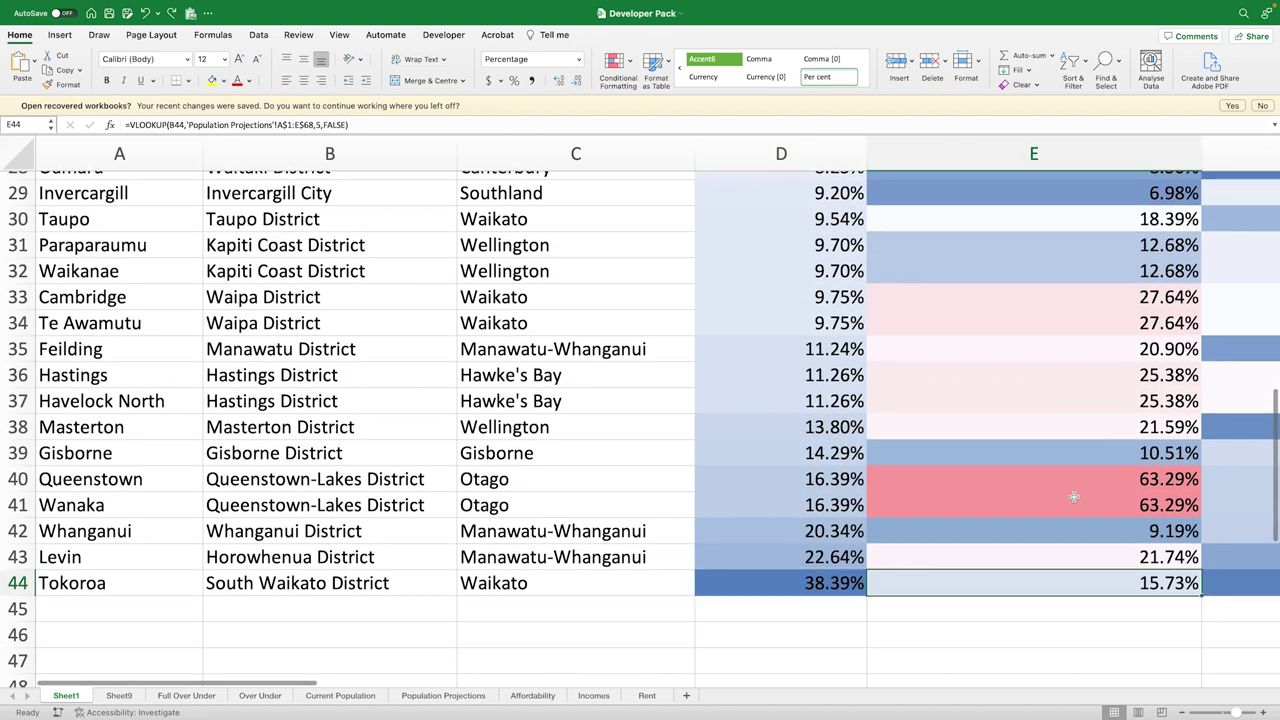
key("Left")
key("Left")
key("Left")
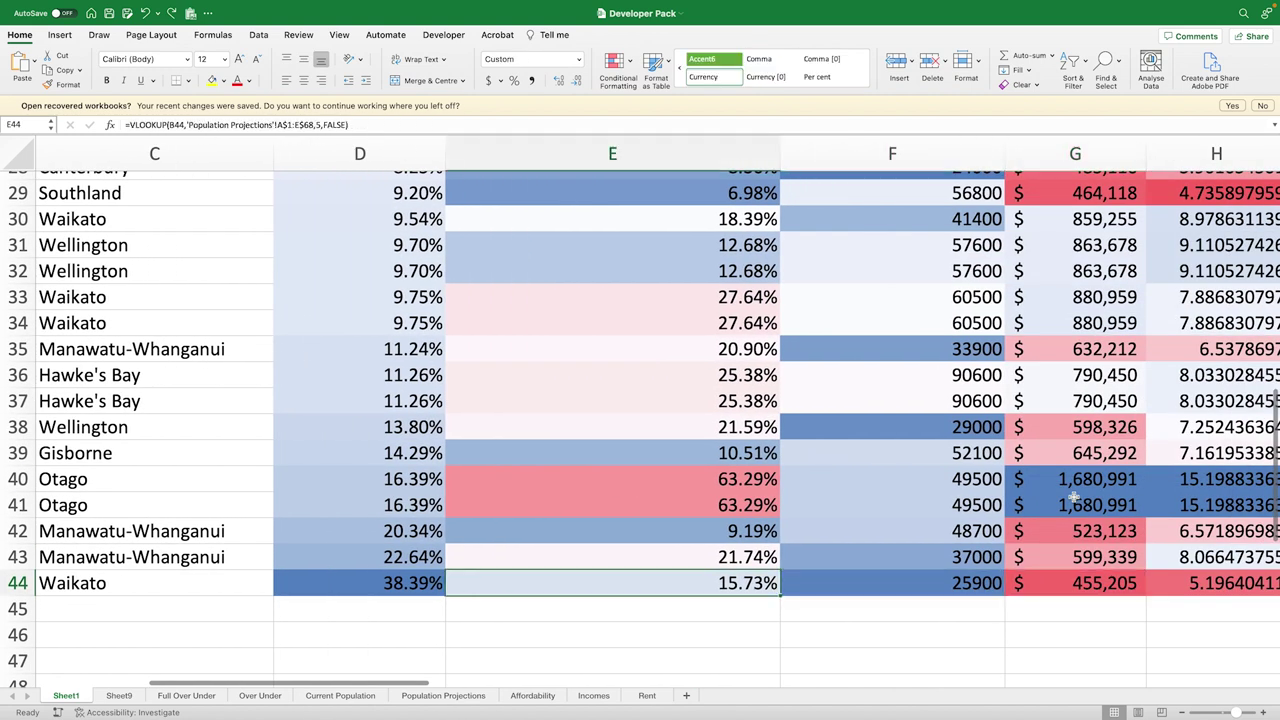
key("Right")
scroll(709, 377, "up", 15)
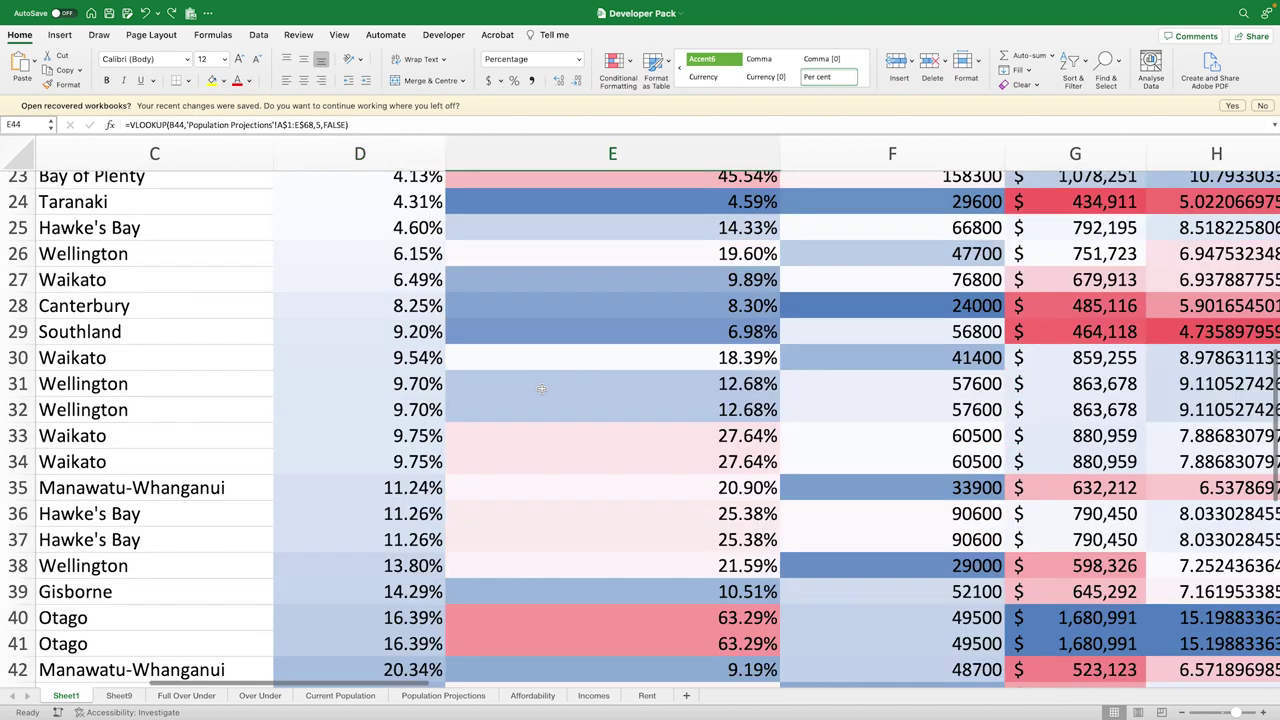
scroll(541, 387, "down", 15)
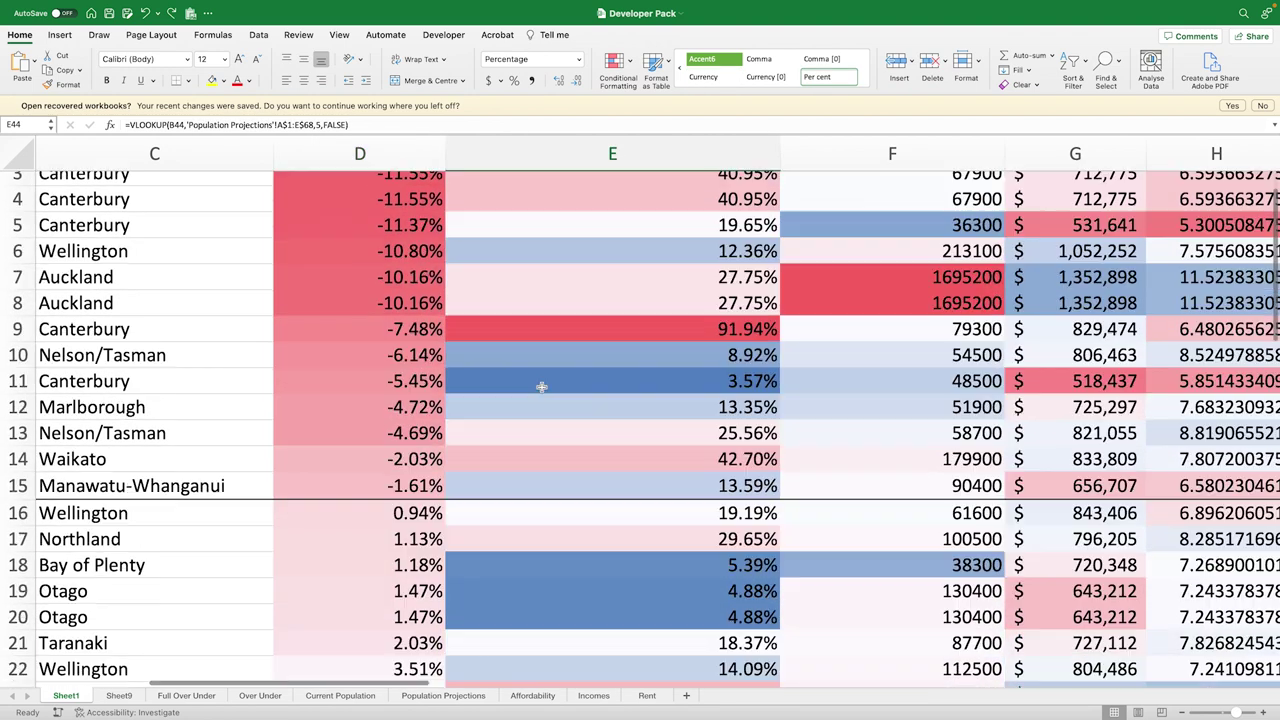
scroll(541, 392, "down", 2)
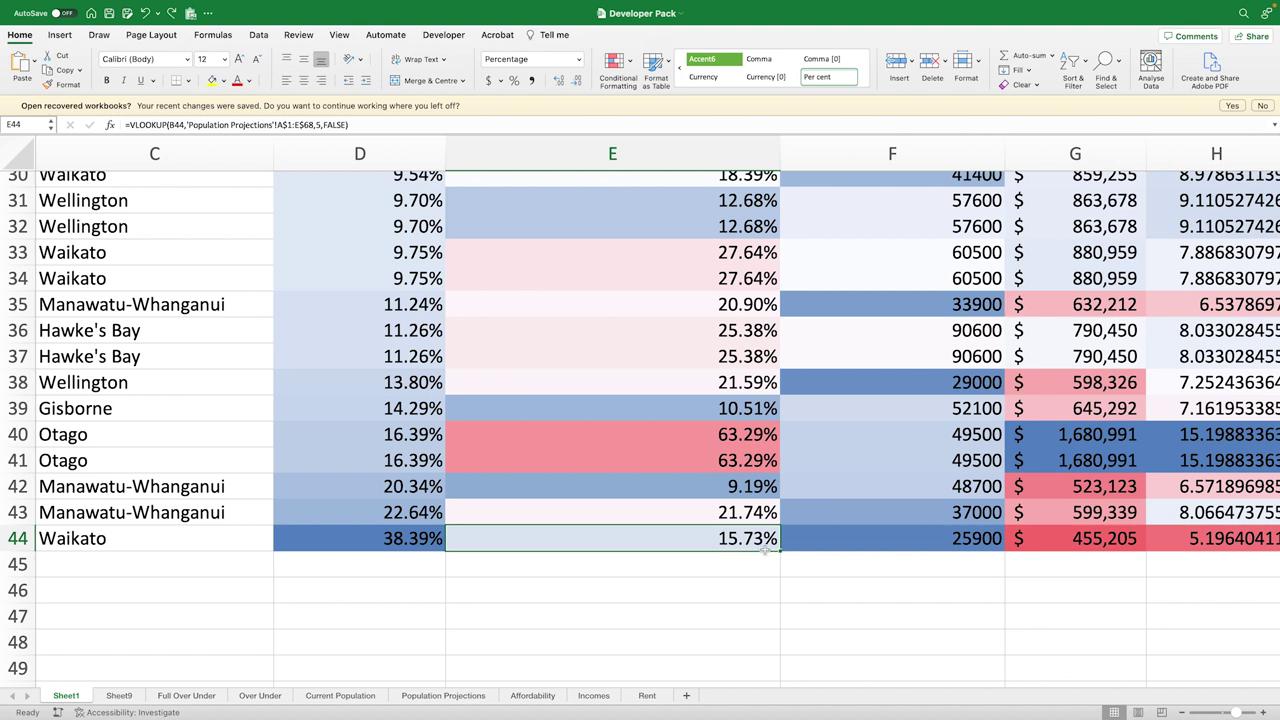
Examine Tokoroa's affordability, house price to income ratio, income and gross yield figures in row 44.
key("Right")
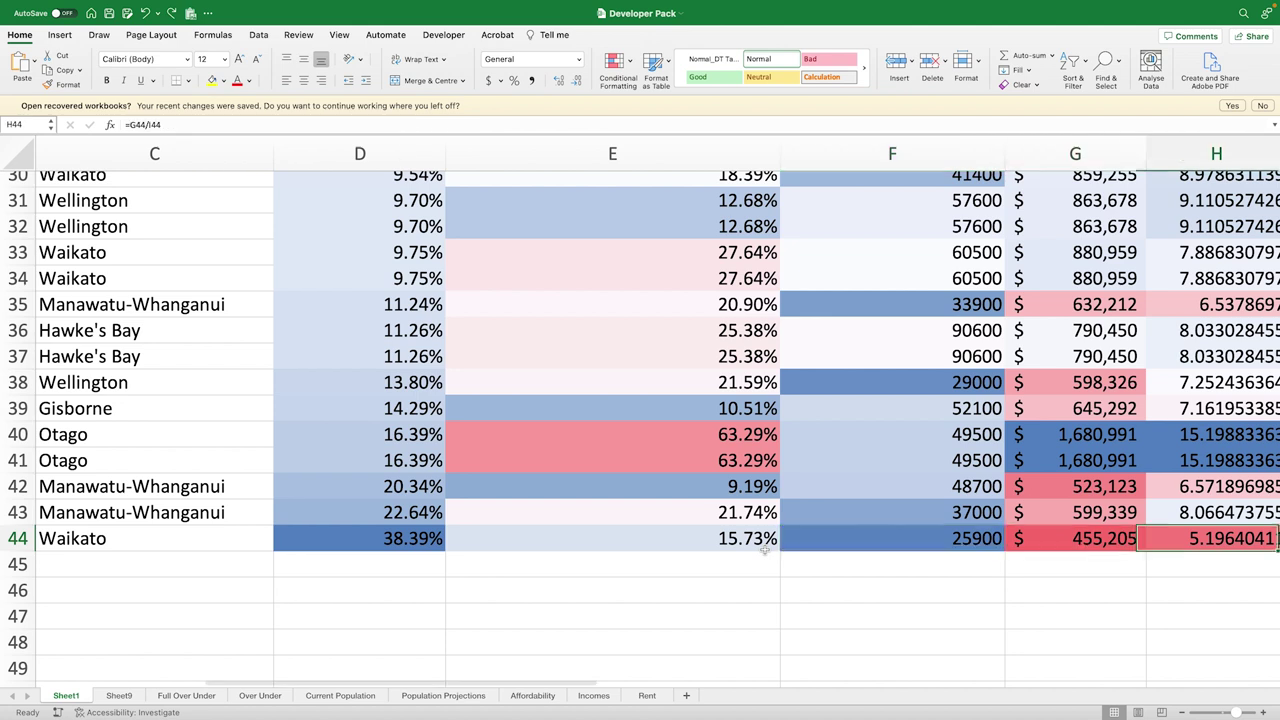
scroll(800, 545, "right", 3)
left_click_drag(860, 540, 962, 542)
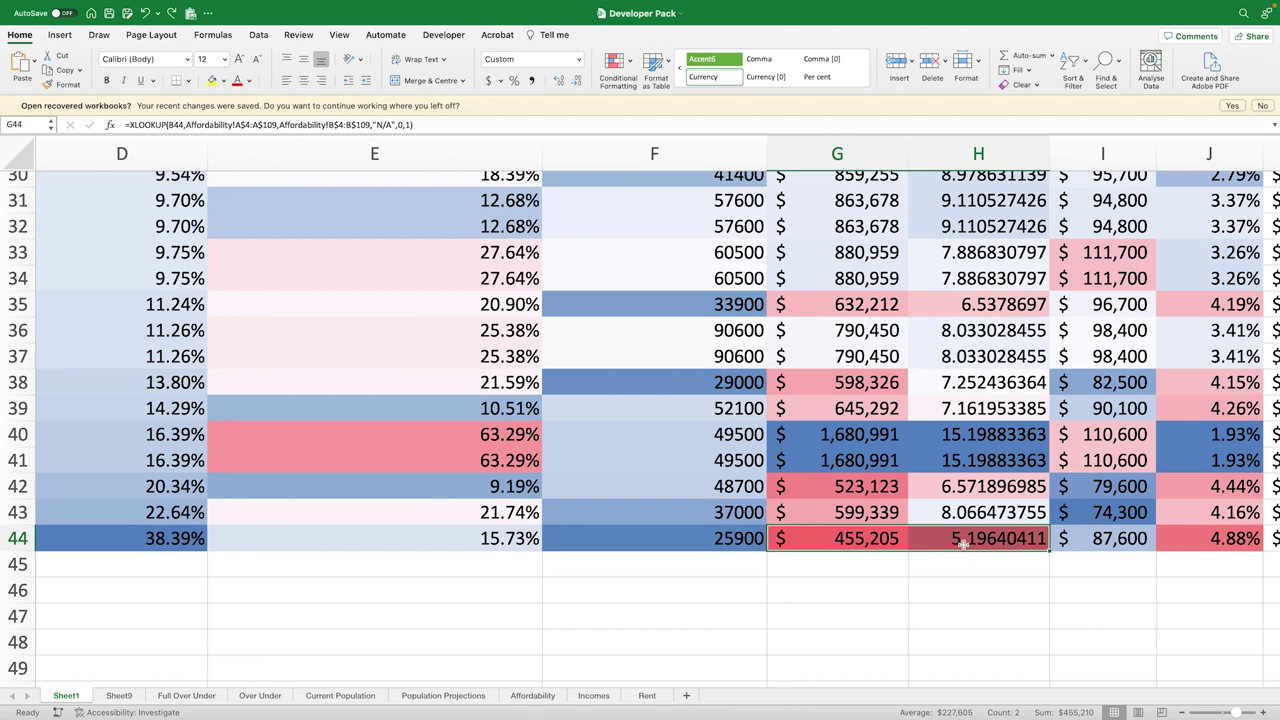
left_click(1197, 536)
left_click(852, 545)
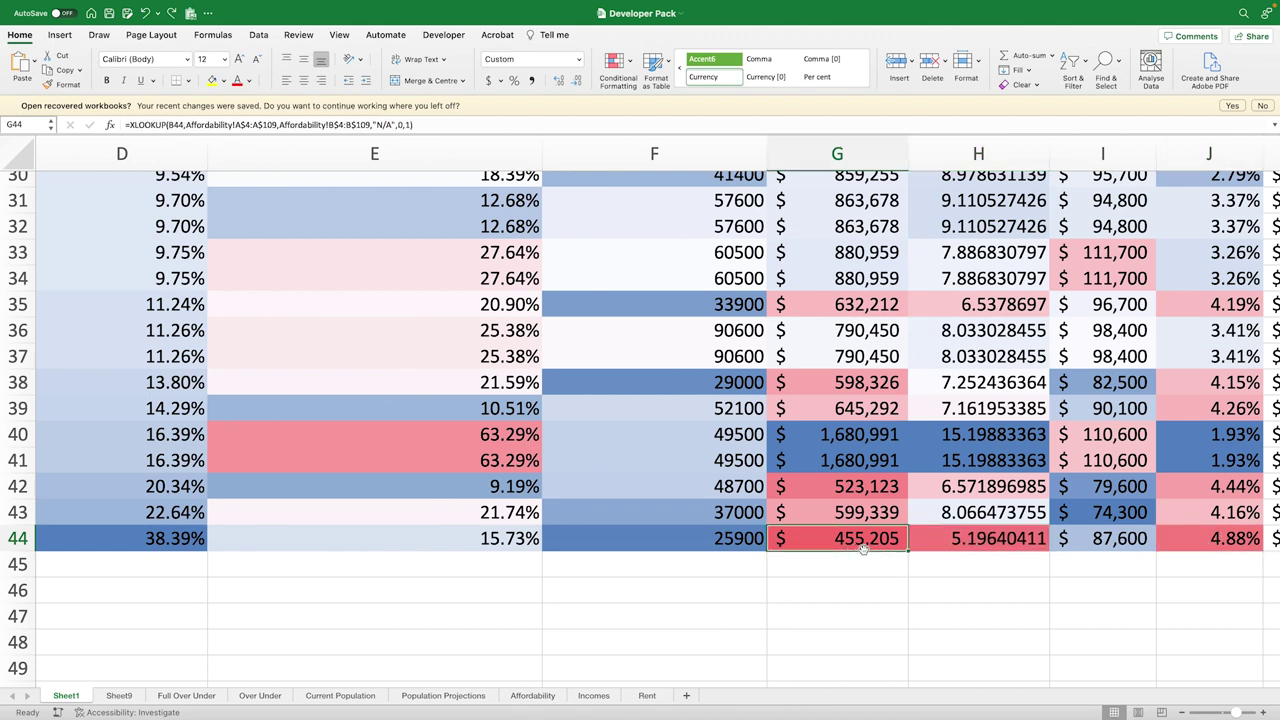
left_click(1141, 538)
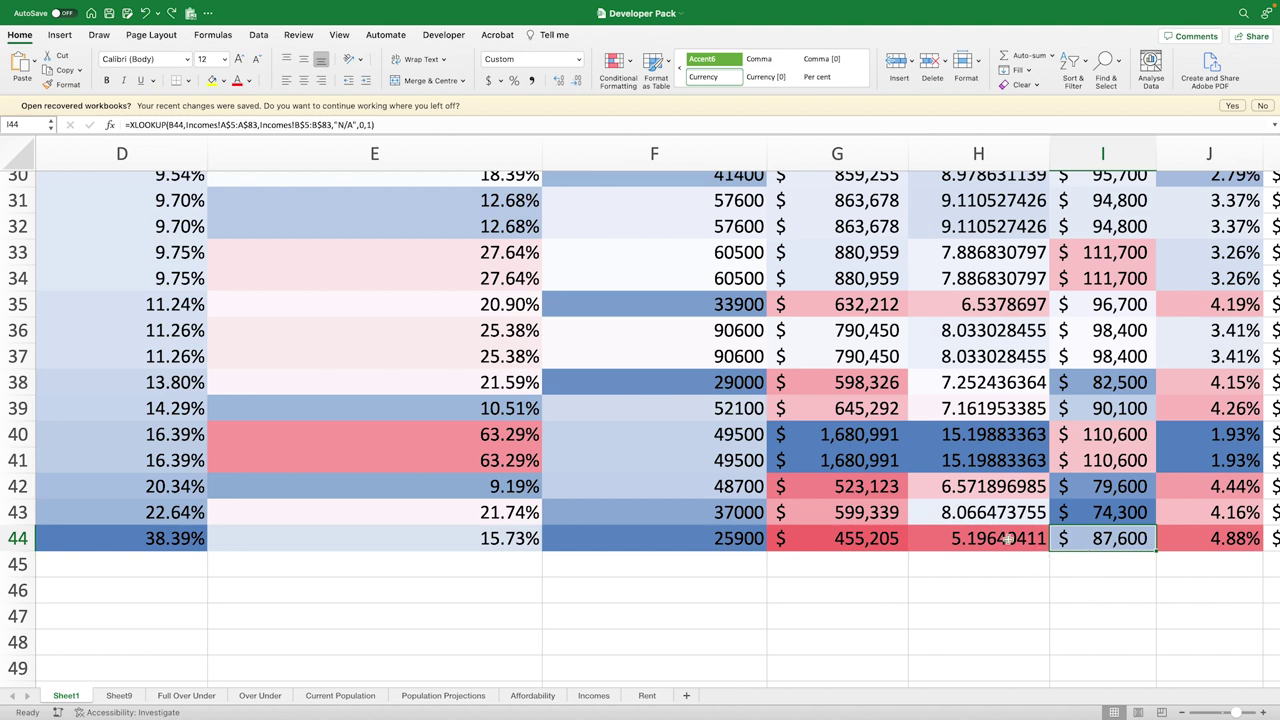
Compare the Property Cycle figures of Christchurch, Rangiora and Auckland at the start of the table.
scroll(472, 382, "up", 10)
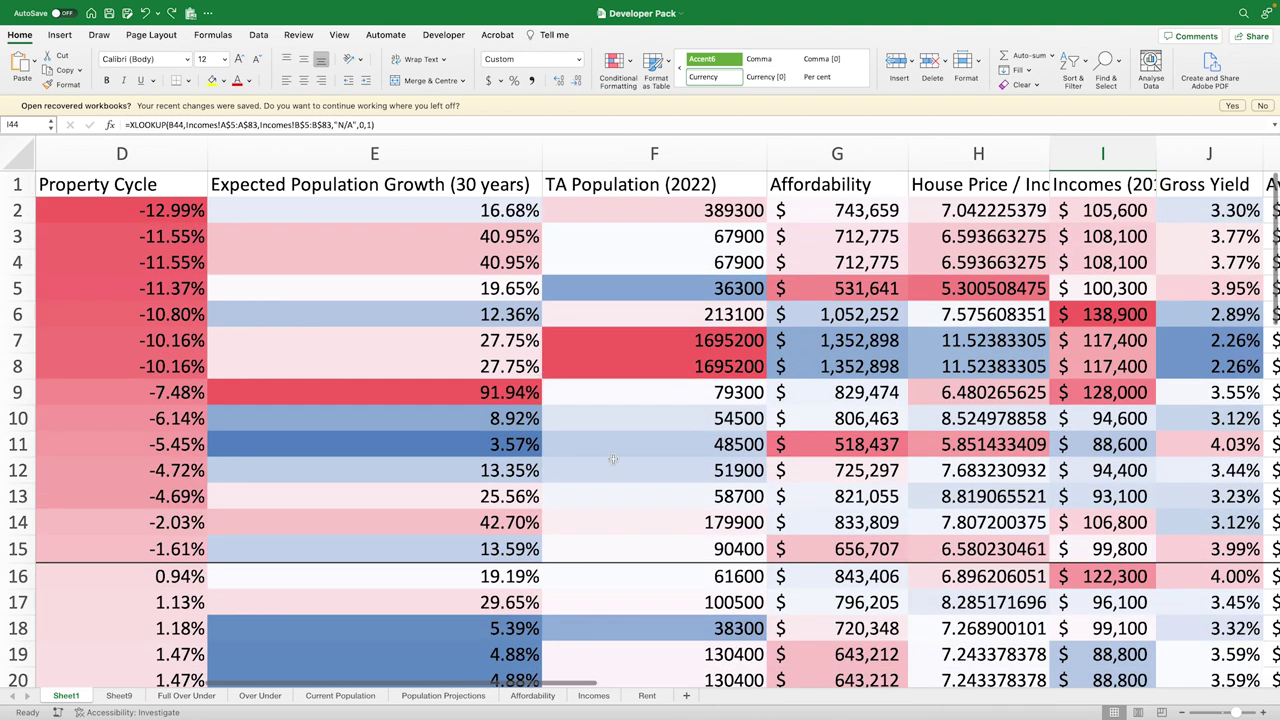
left_click_drag(570, 684, 422, 681)
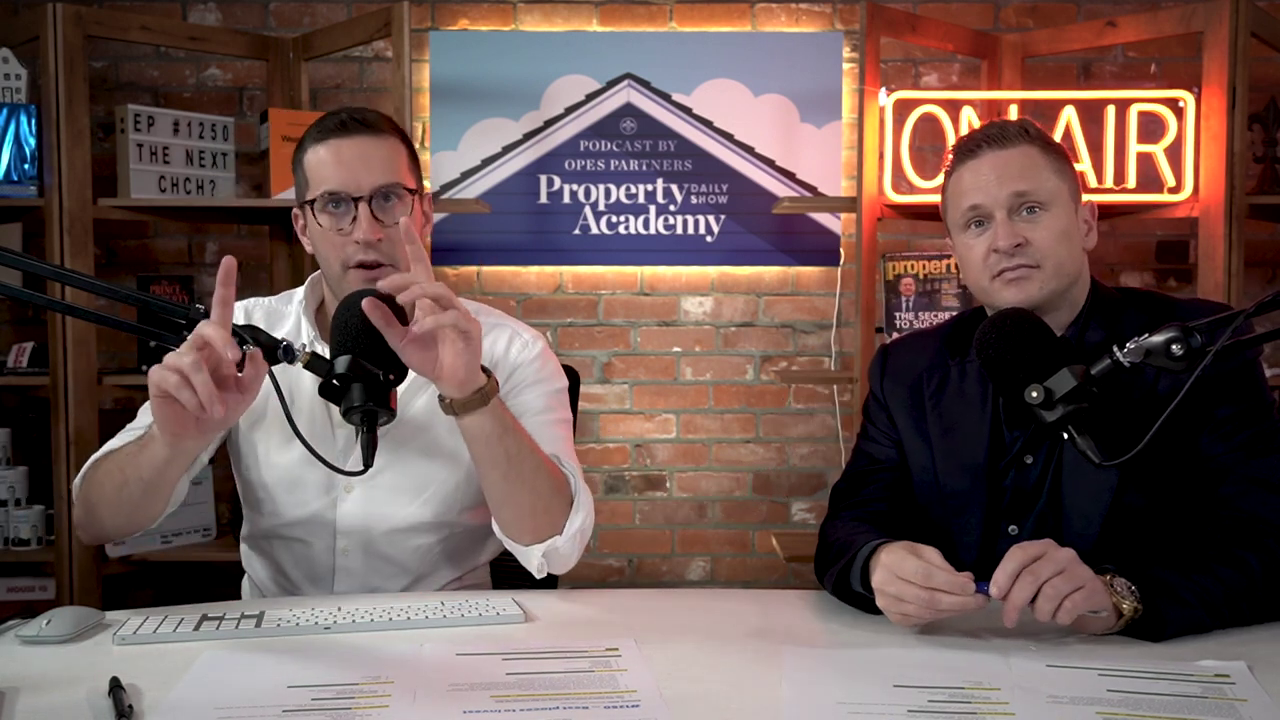
left_click_drag(70, 184, 815, 232)
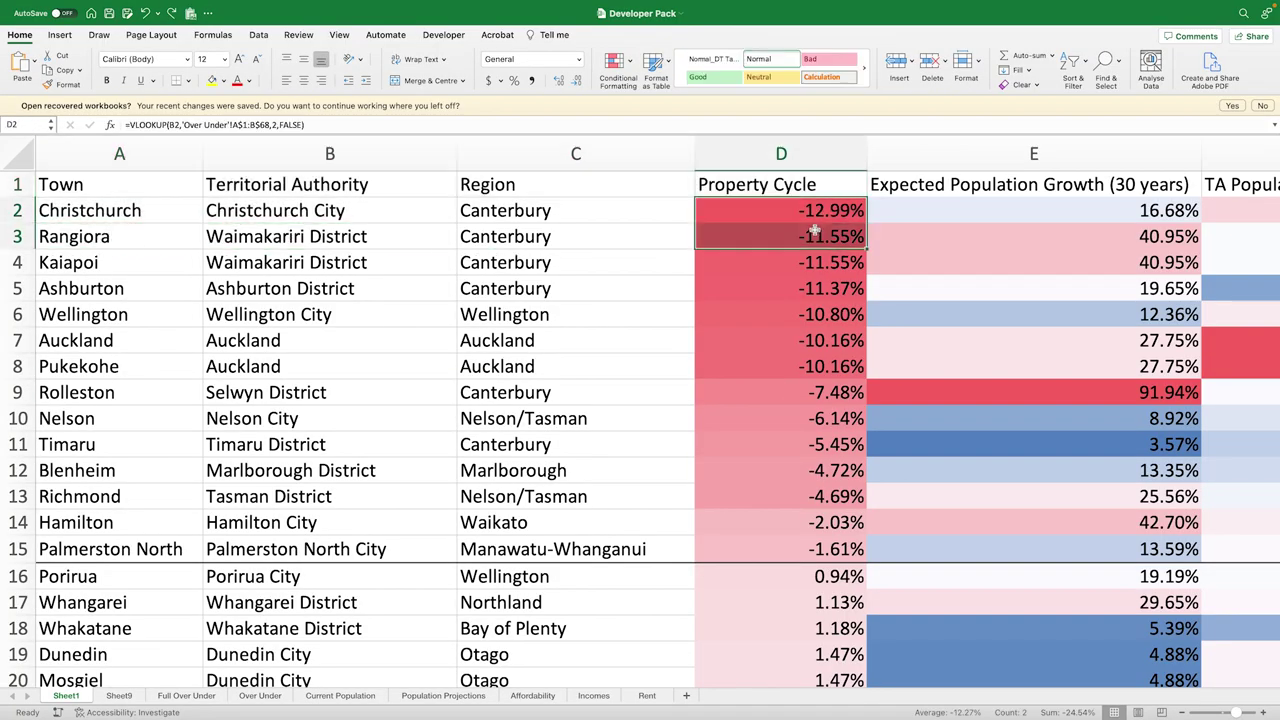
left_click(776, 350)
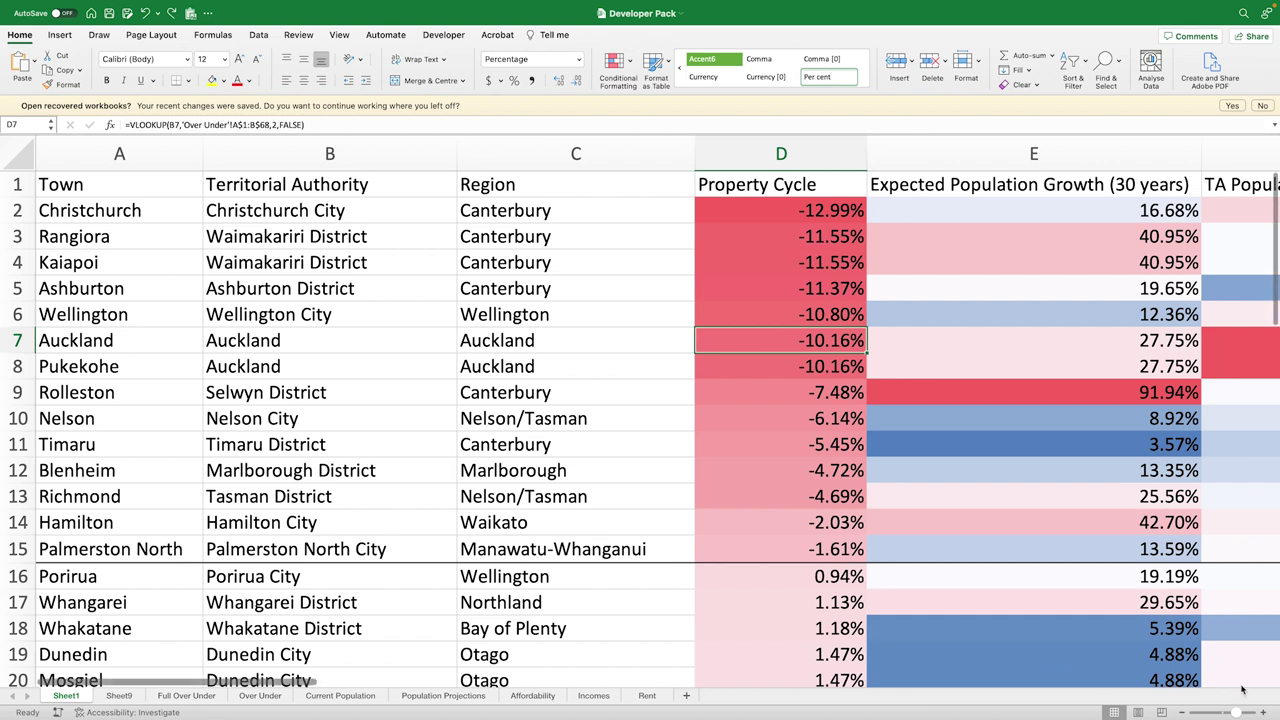
Examine the two Auckland rows across property cycle, population growth, TA population, affordability, house price to income and gross yield.
left_click_drag(1240, 714, 1222, 714)
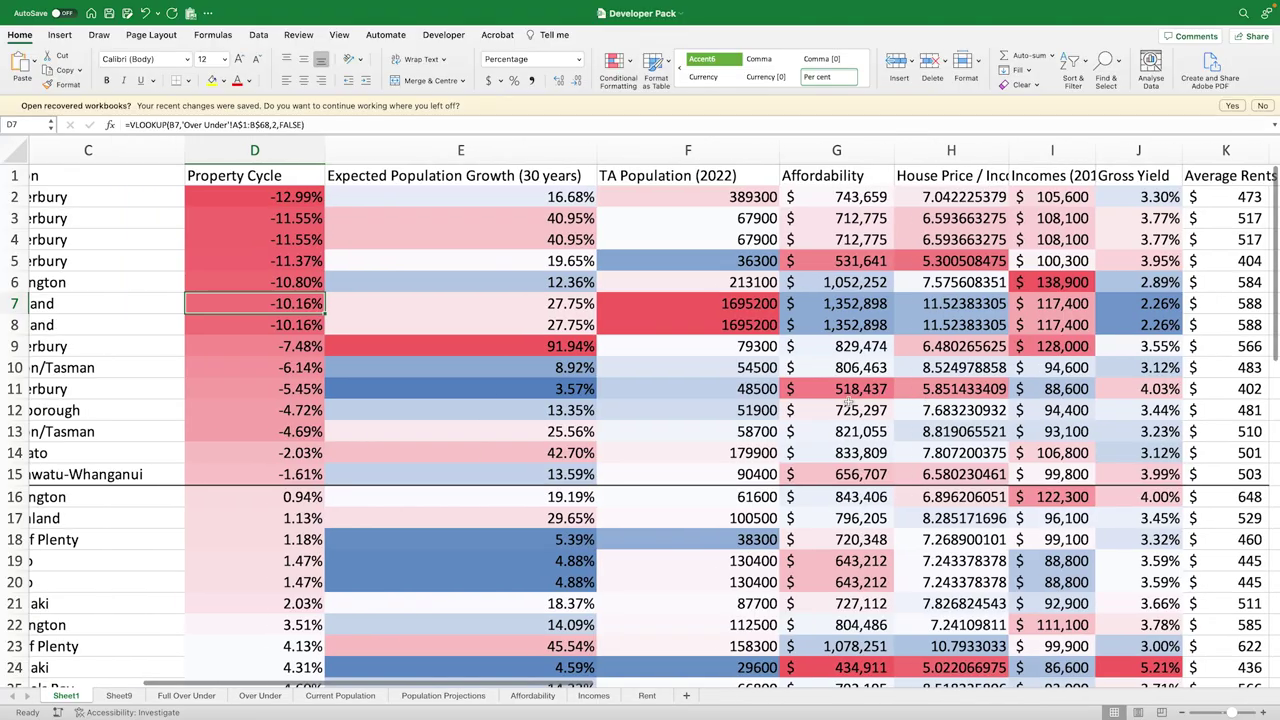
scroll(853, 398, "right", 2)
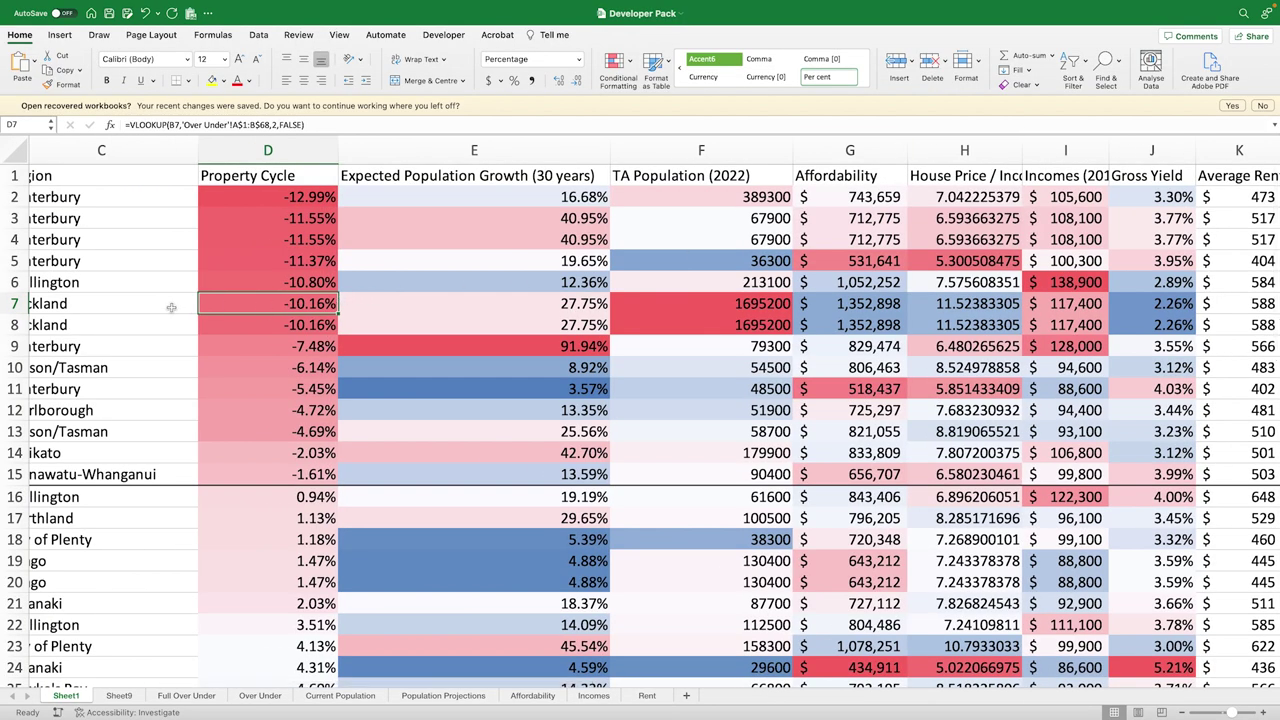
left_click_drag(171, 307, 500, 325)
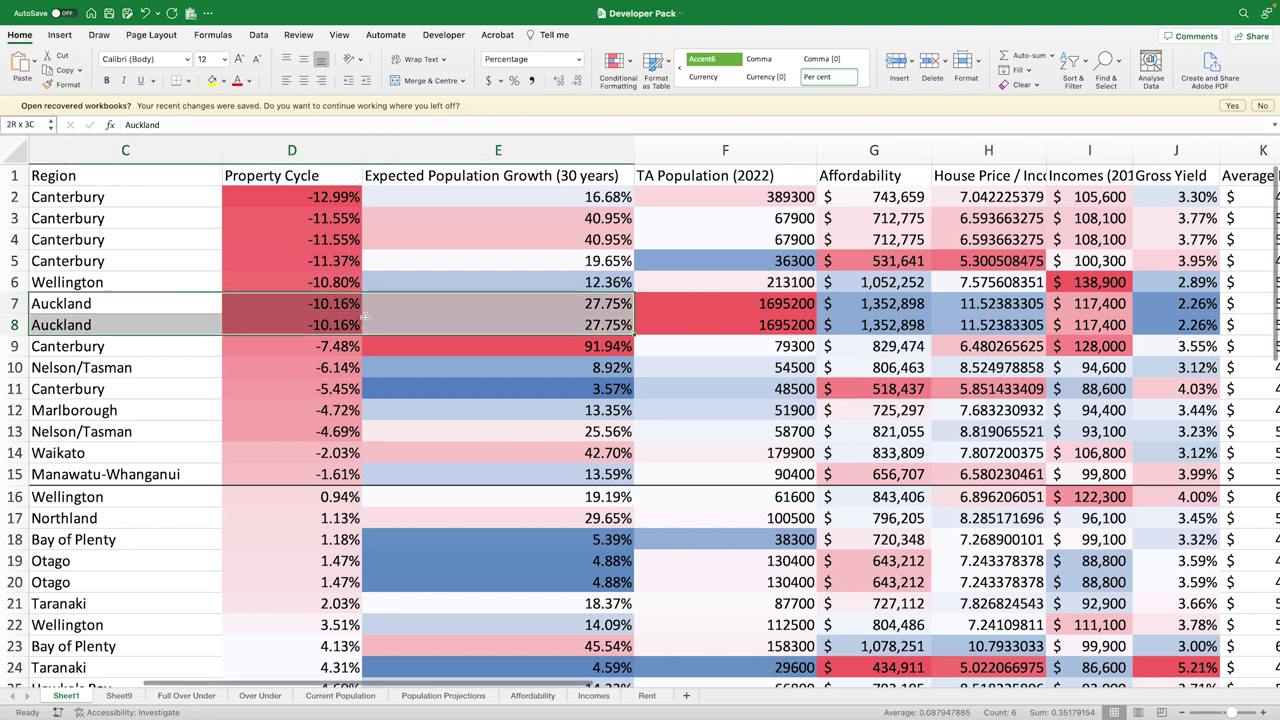
left_click_drag(321, 306, 322, 320)
left_click_drag(500, 326, 507, 304)
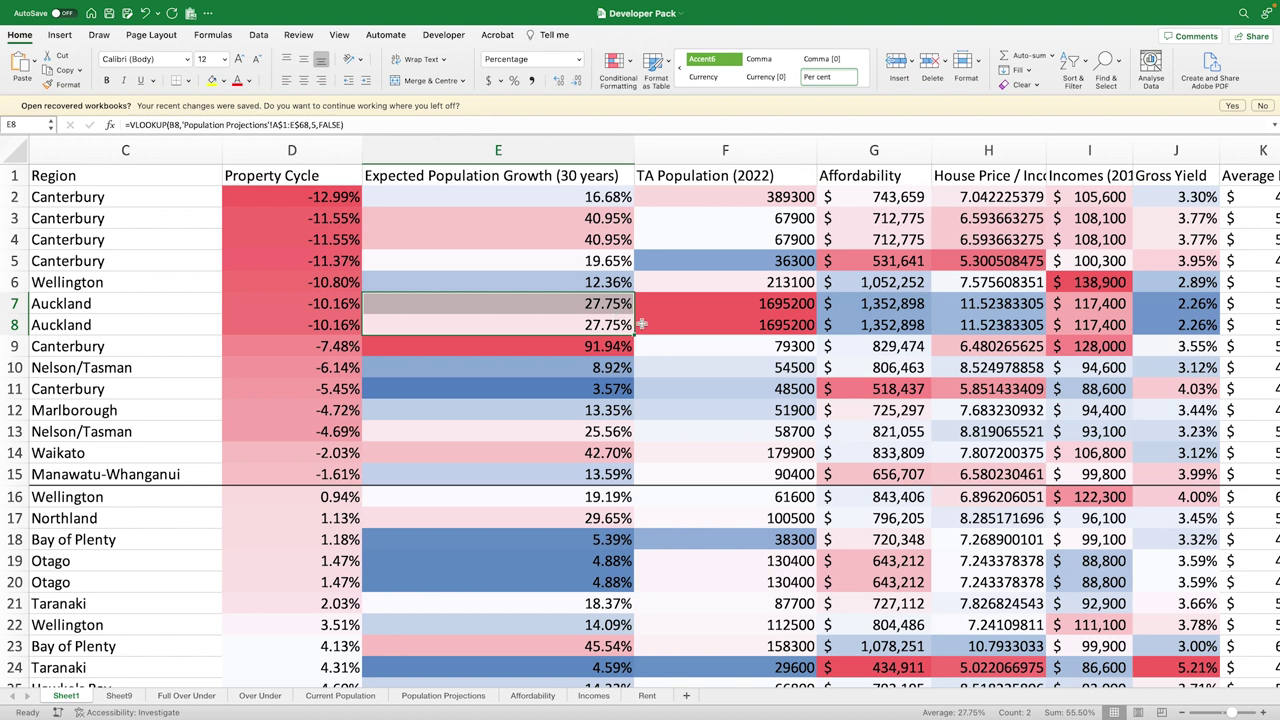
left_click_drag(741, 320, 738, 313)
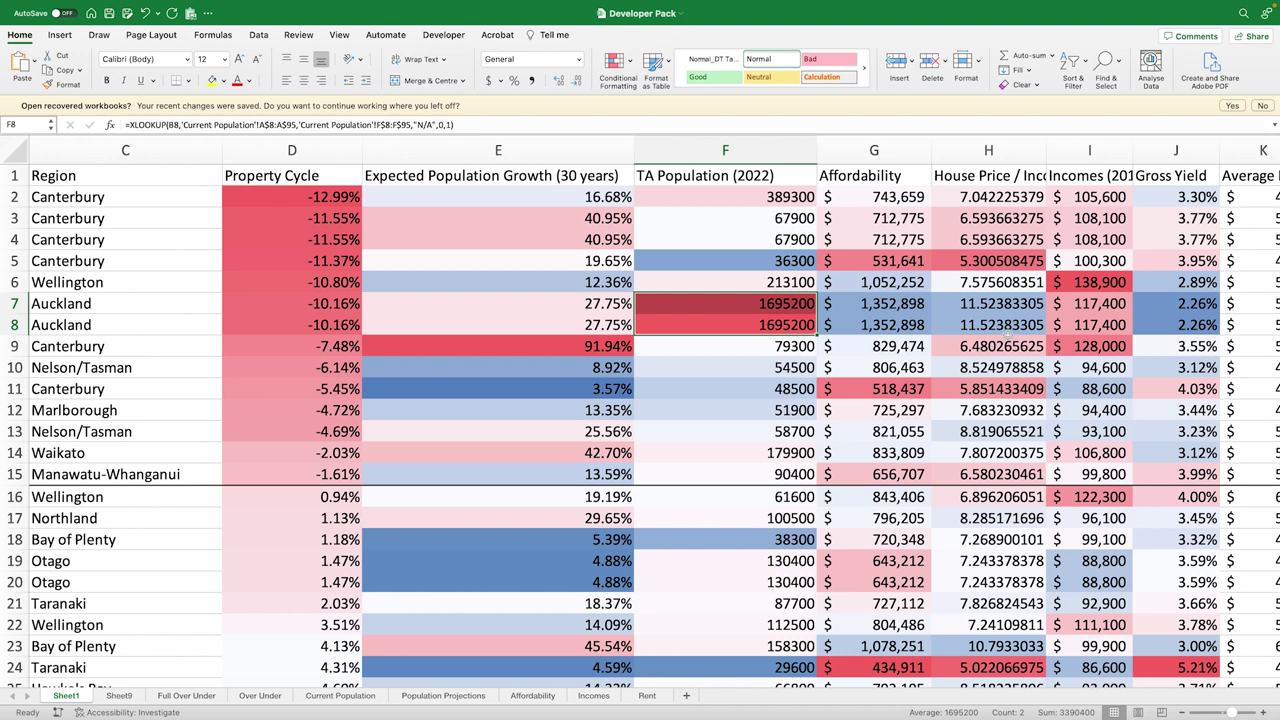
left_click_drag(884, 303, 999, 325)
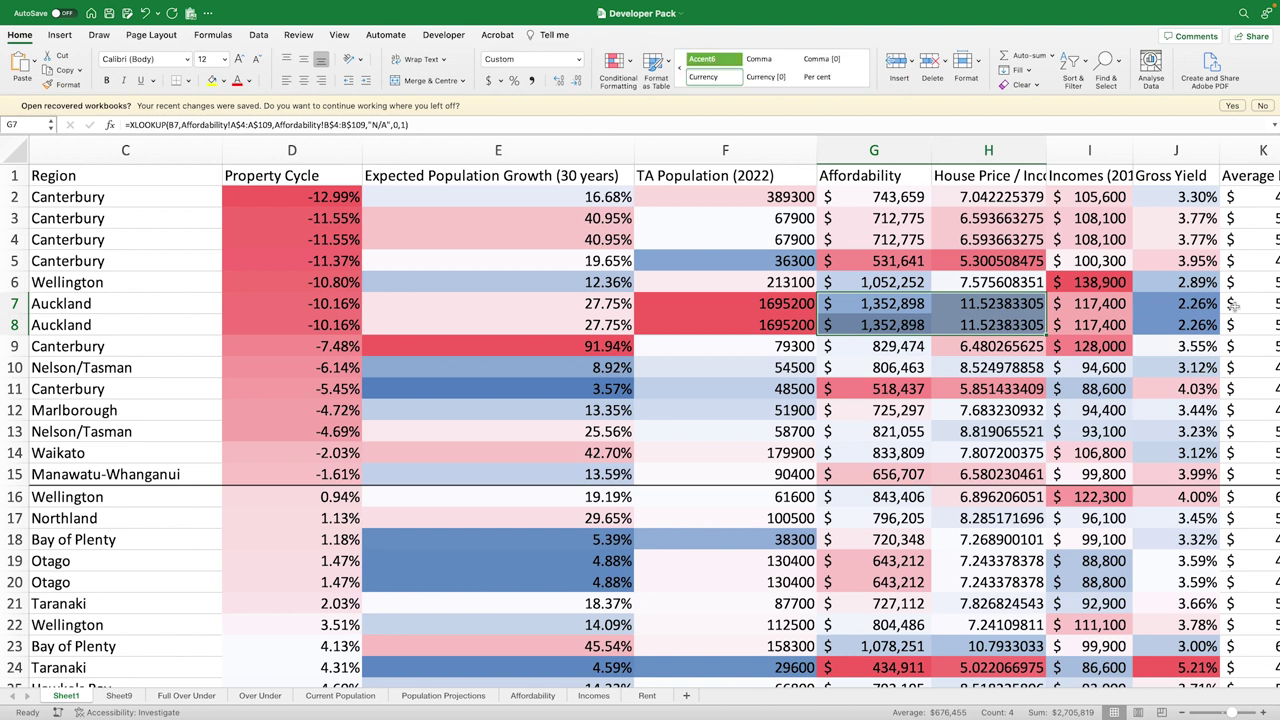
left_click_drag(1210, 308, 1214, 325)
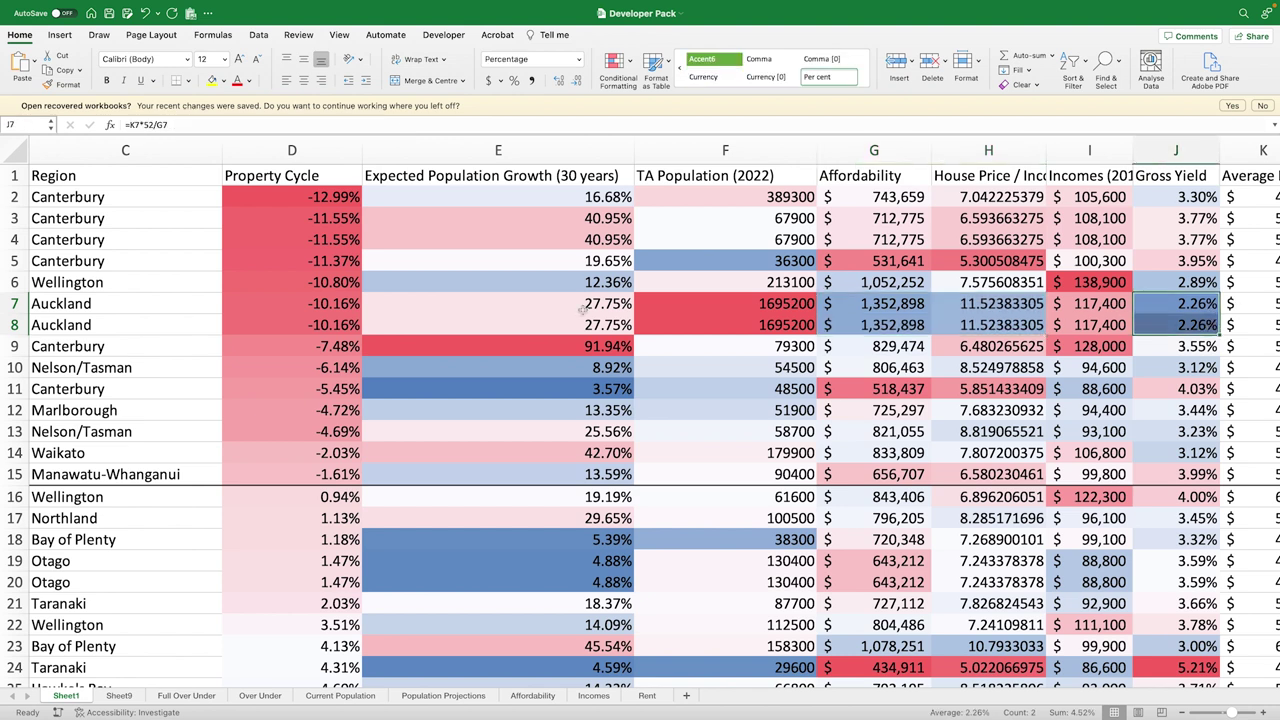
left_click_drag(301, 306, 666, 302)
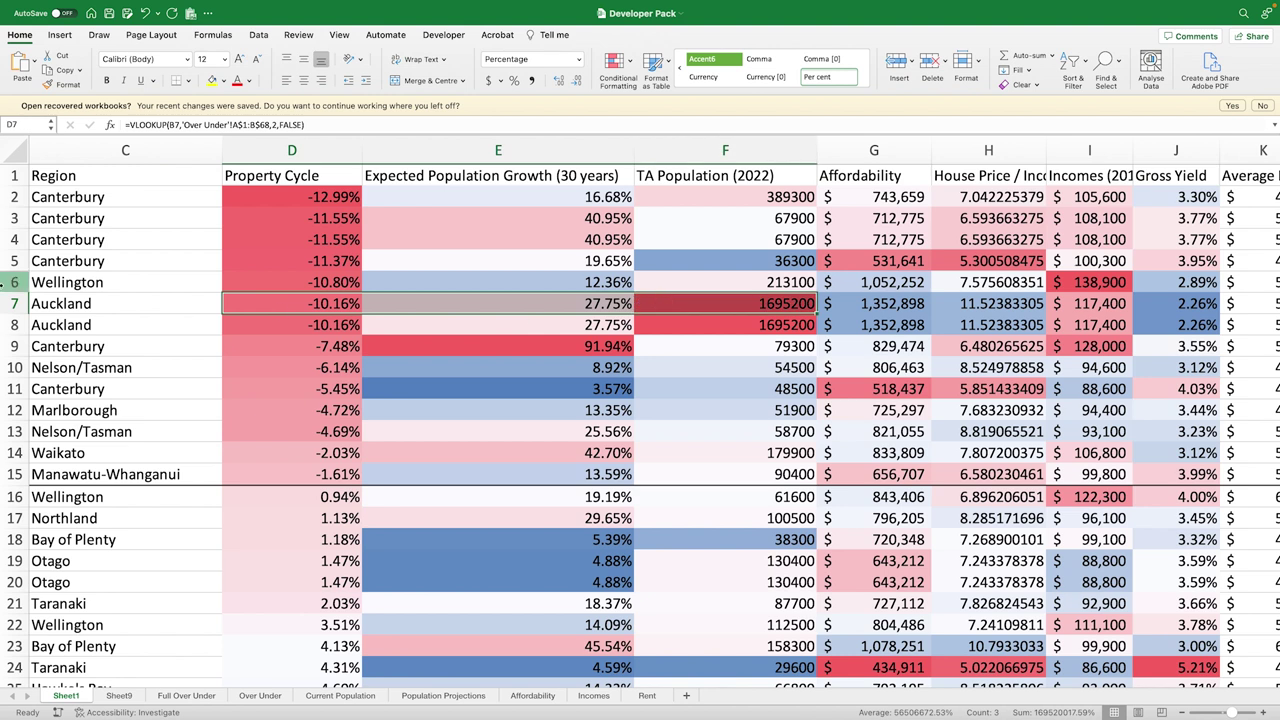
left_click_drag(14, 303, 14, 325)
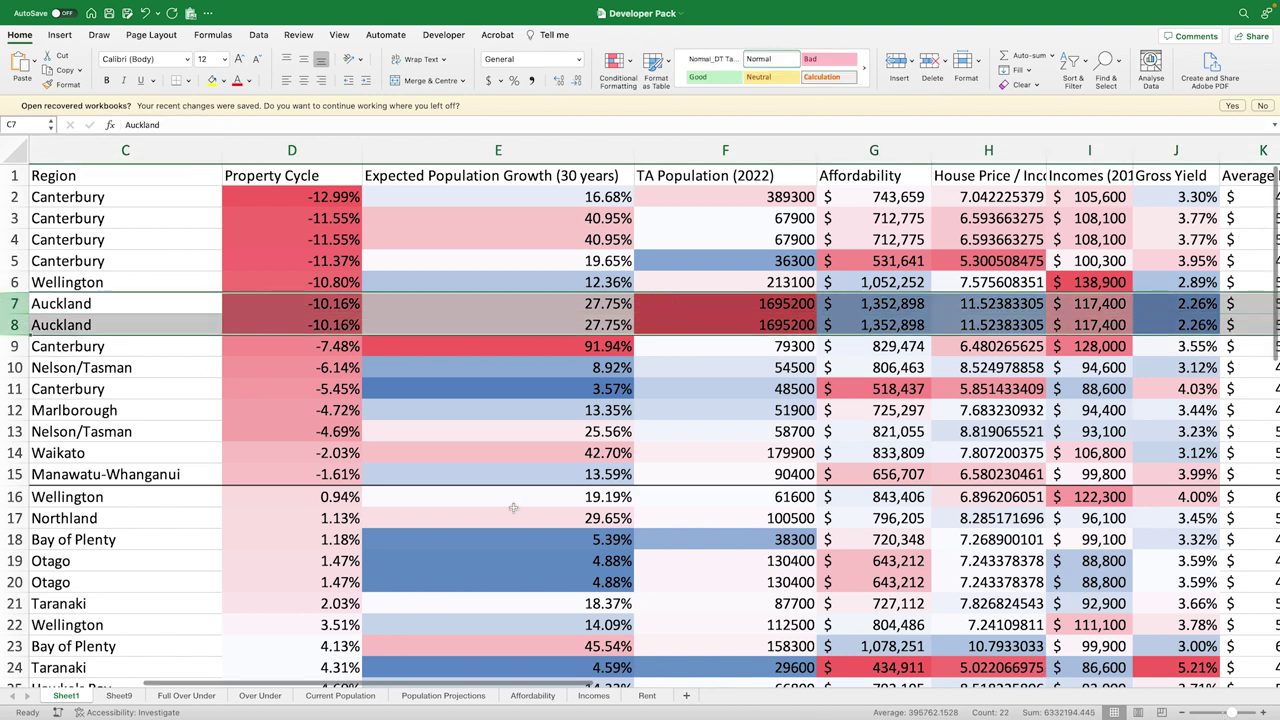
Set the Area in cell M3 to Auckland Region to plot its chart.
scroll(515, 507, "left", 5)
key("Left")
key("Down")
key("Right")
key("Right")
key("Right")
key("Right")
key("Right")
key("Right")
key("Right")
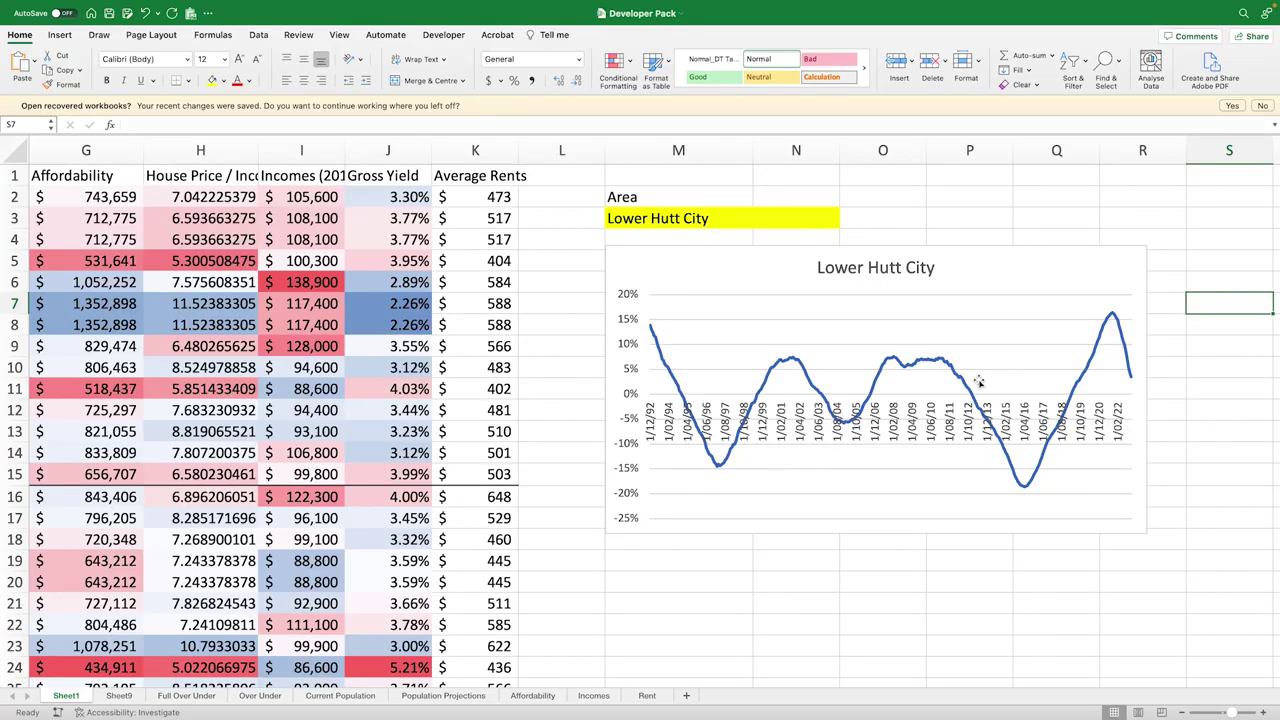
left_click(733, 226)
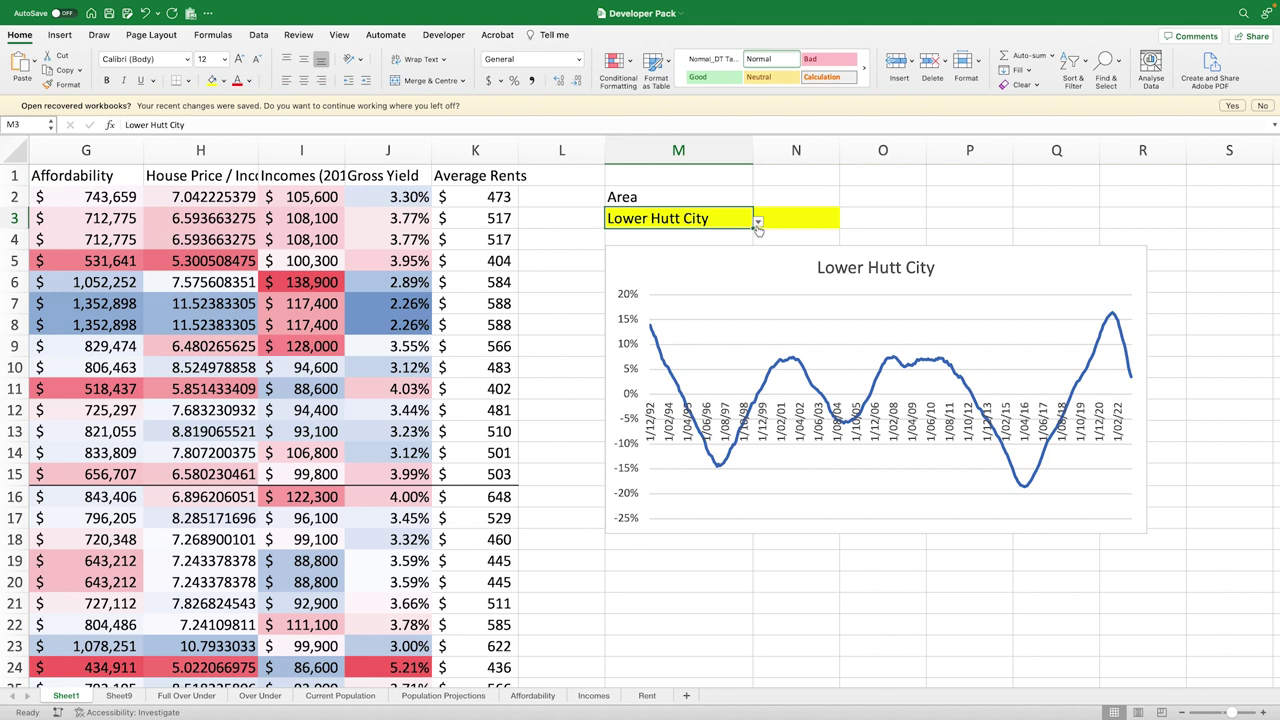
left_click(758, 224)
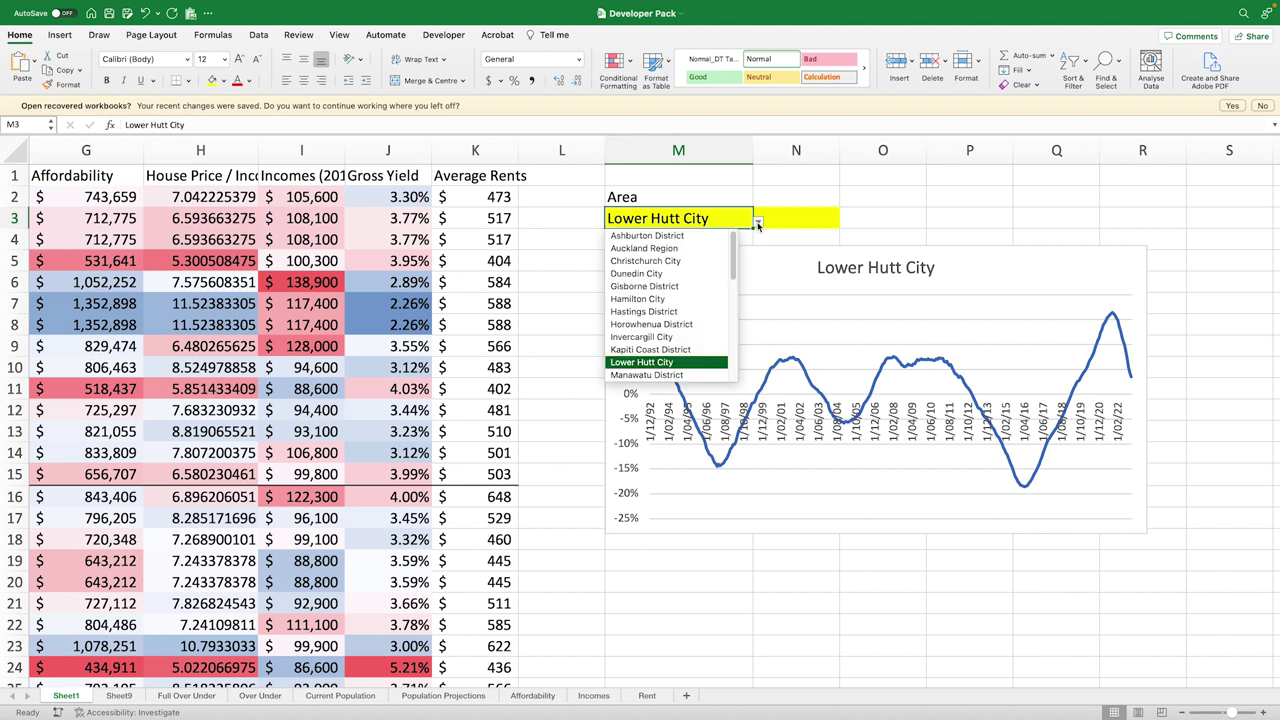
left_click(697, 249)
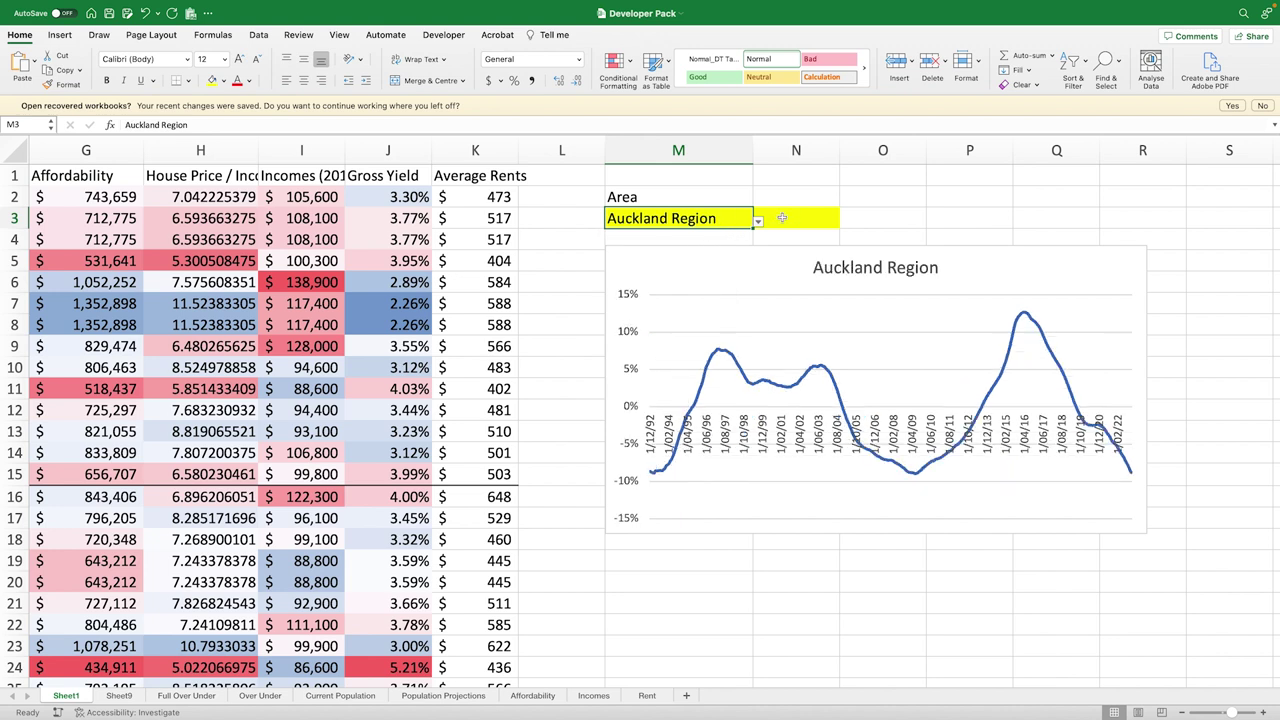
Compare the Gisborne District chart with Auckland's by switching the Area to Gisborne District and back to Auckland Region.
left_click(758, 222)
left_click(697, 286)
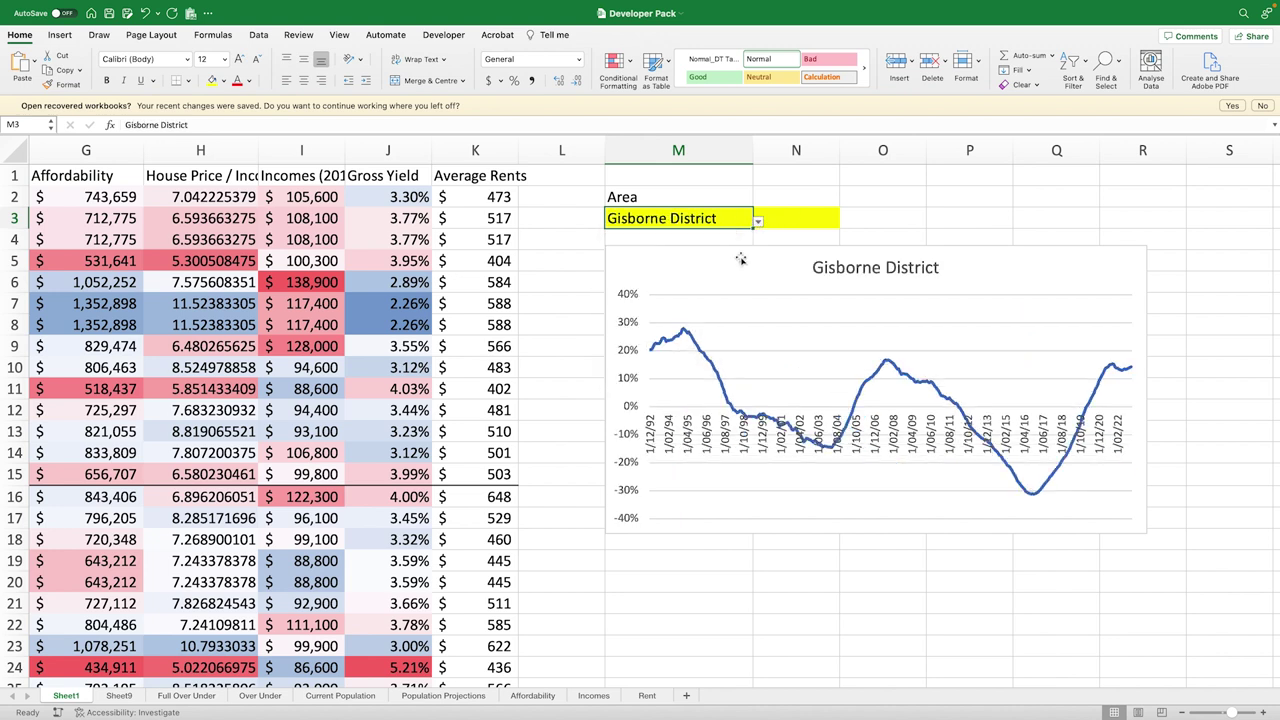
left_click(758, 222)
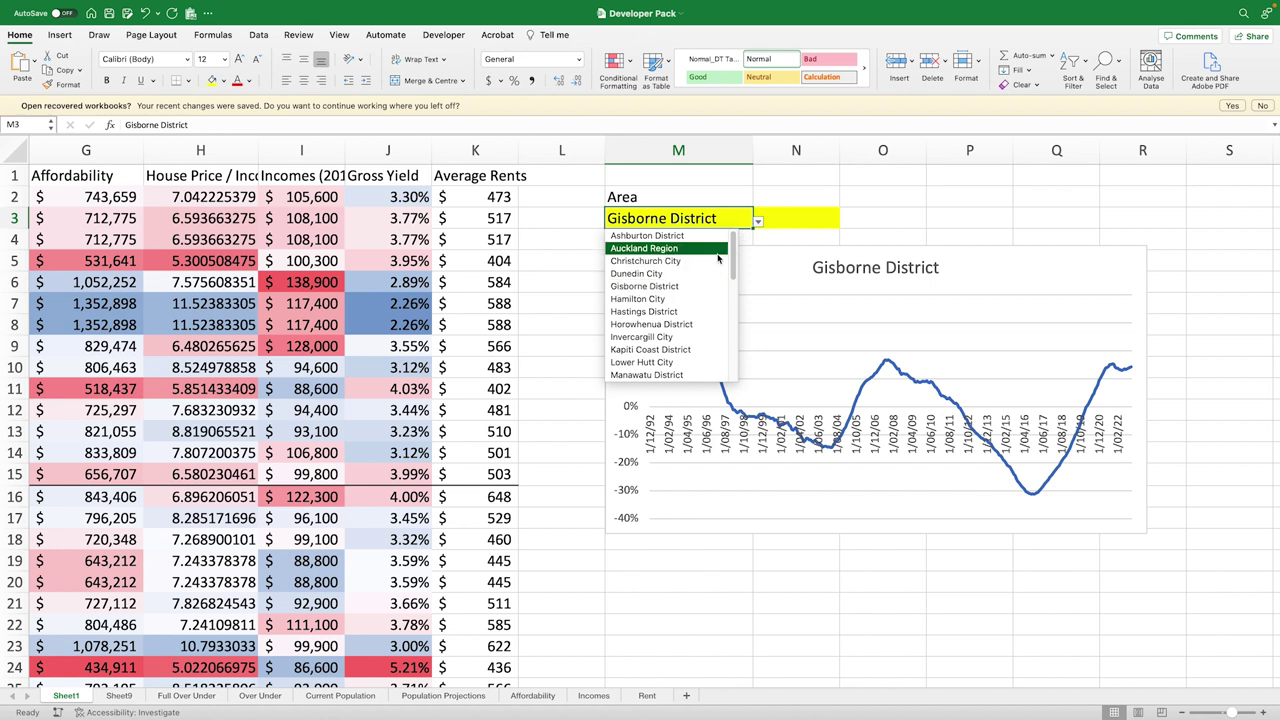
left_click(717, 249)
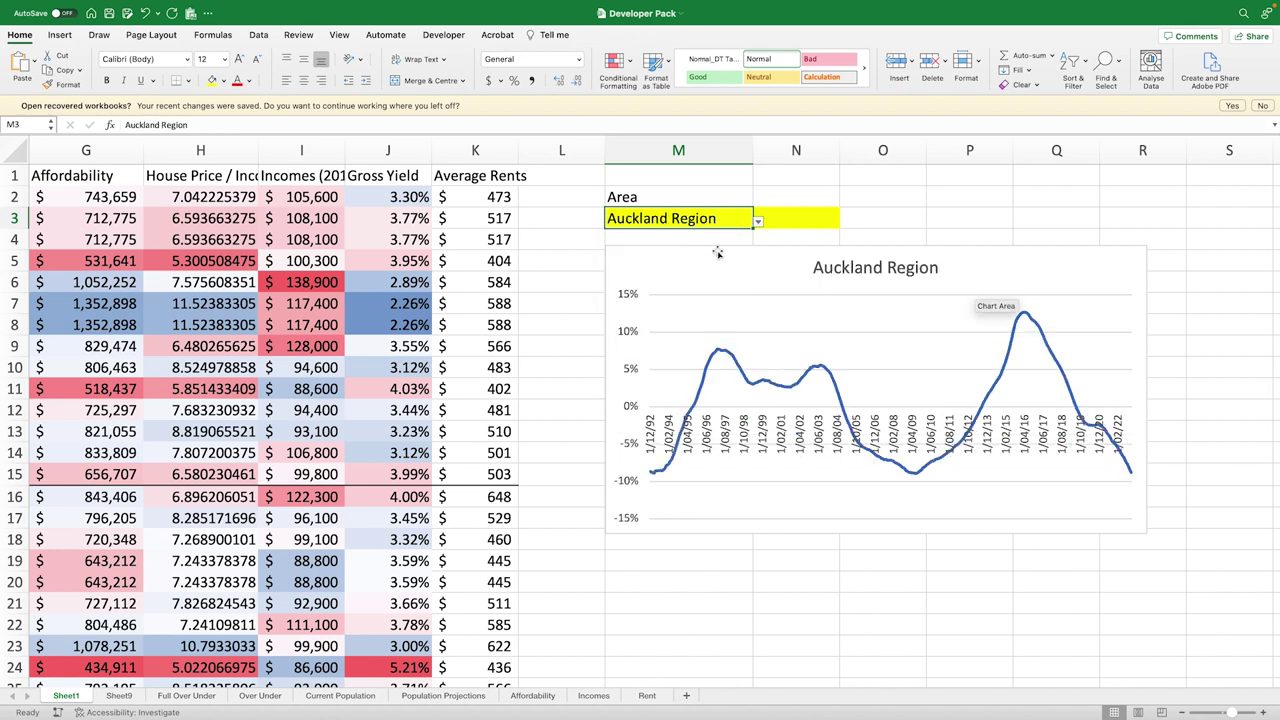